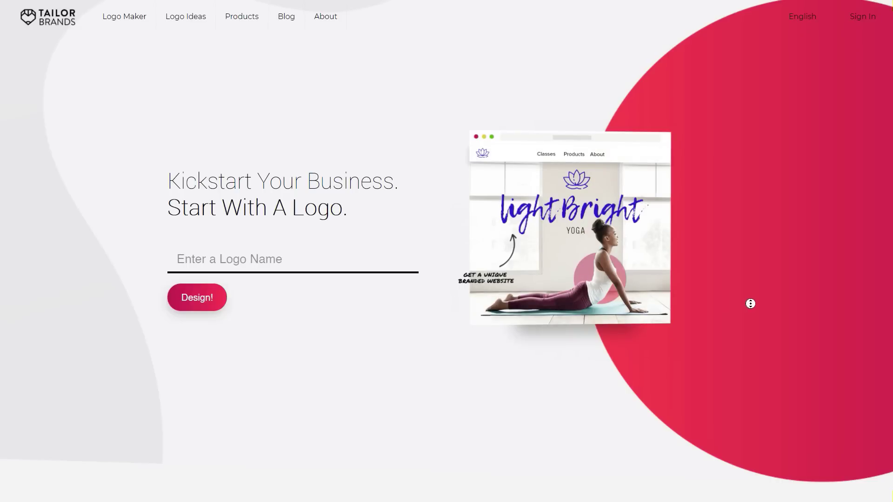
Scroll down the homepage past the Make It Real With a Logo and social posts sections
scroll(752, 307, "down", 2)
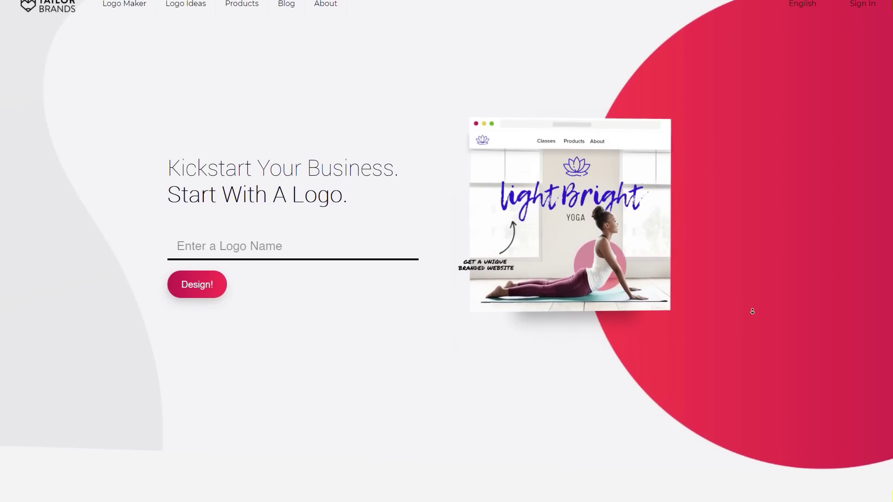
scroll(753, 311, "down", 2)
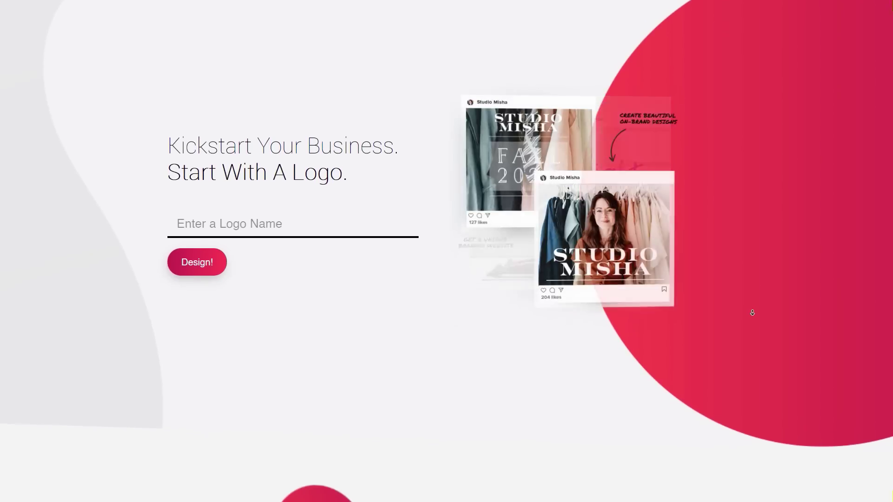
scroll(753, 315, "down", 3)
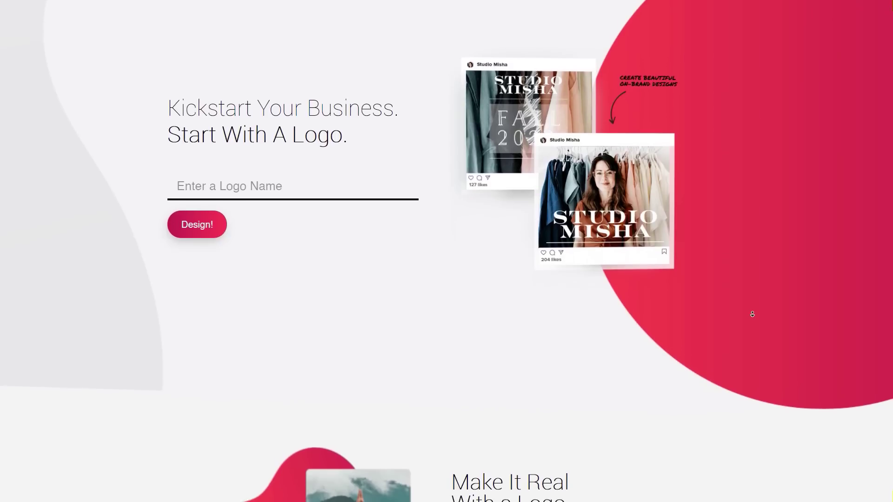
scroll(752, 314, "down", 3)
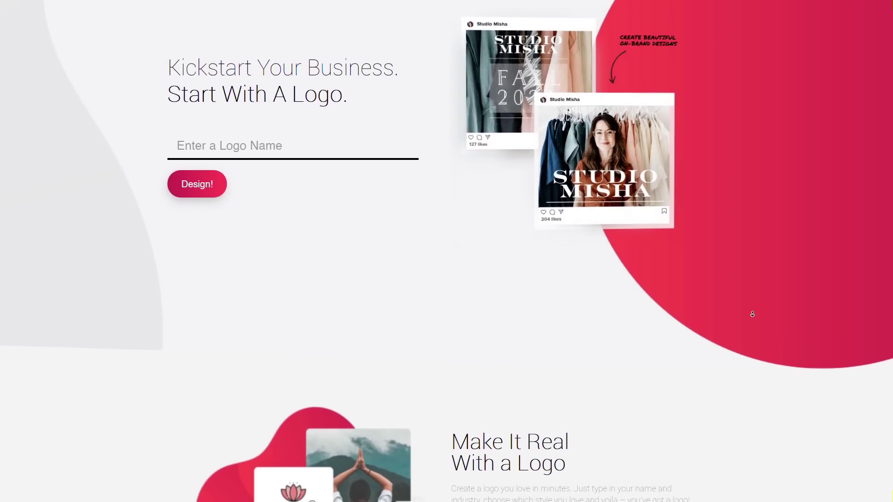
scroll(752, 315, "down", 3)
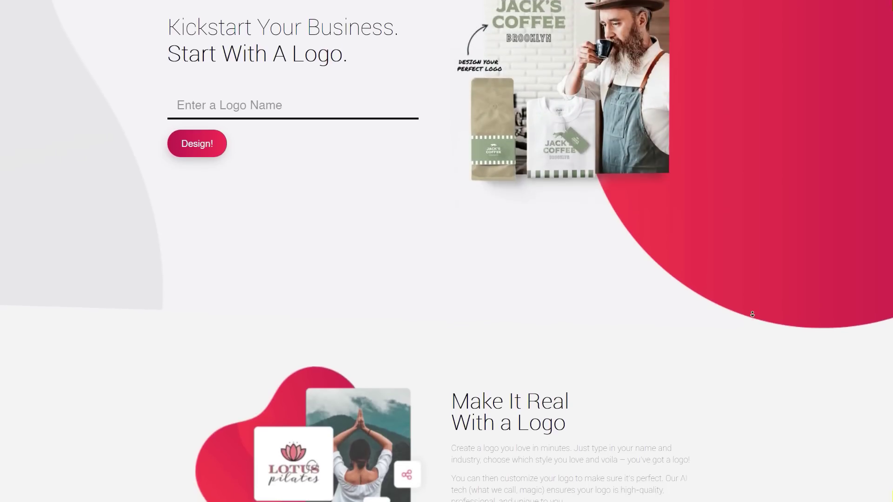
scroll(753, 315, "down", 3)
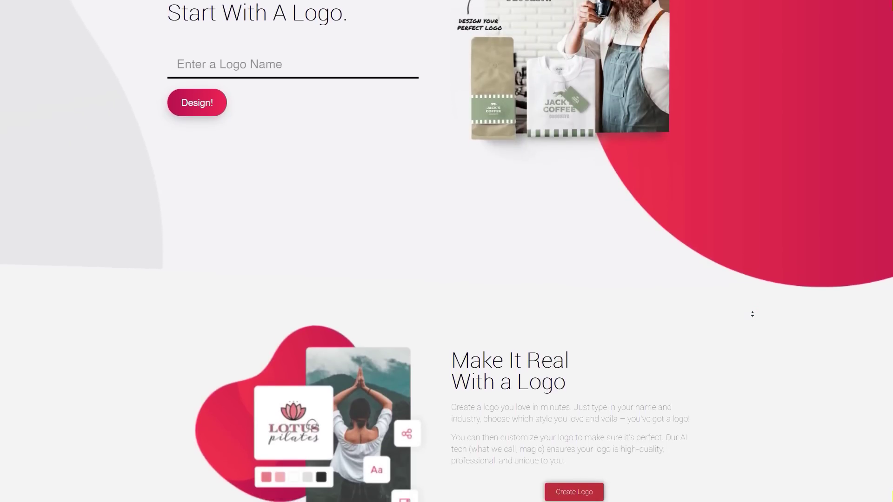
scroll(752, 314, "down", 3)
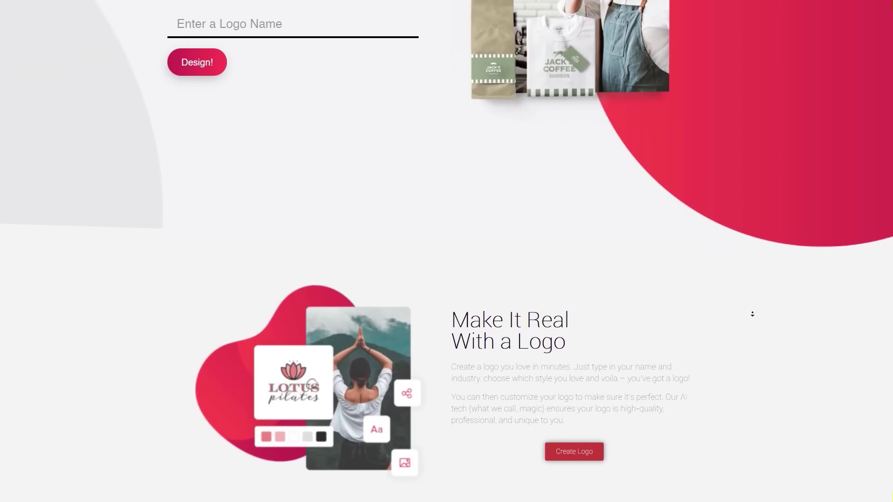
scroll(752, 315, "down", 3)
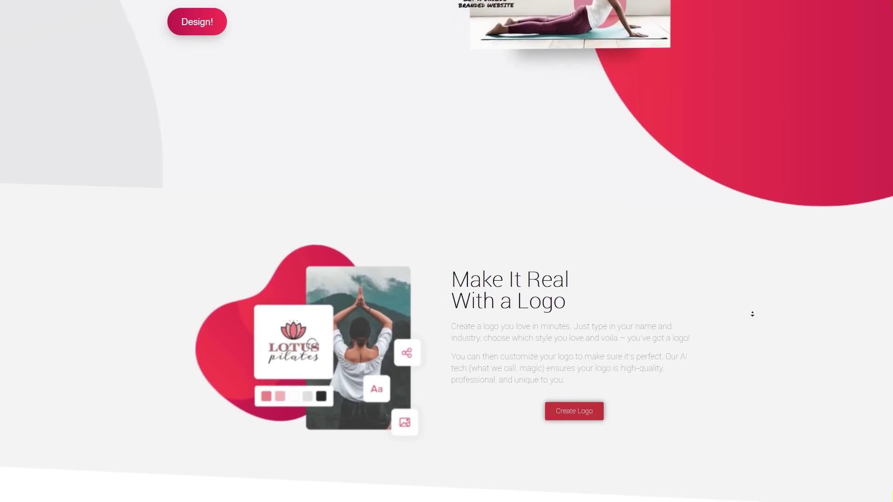
scroll(752, 315, "down", 3)
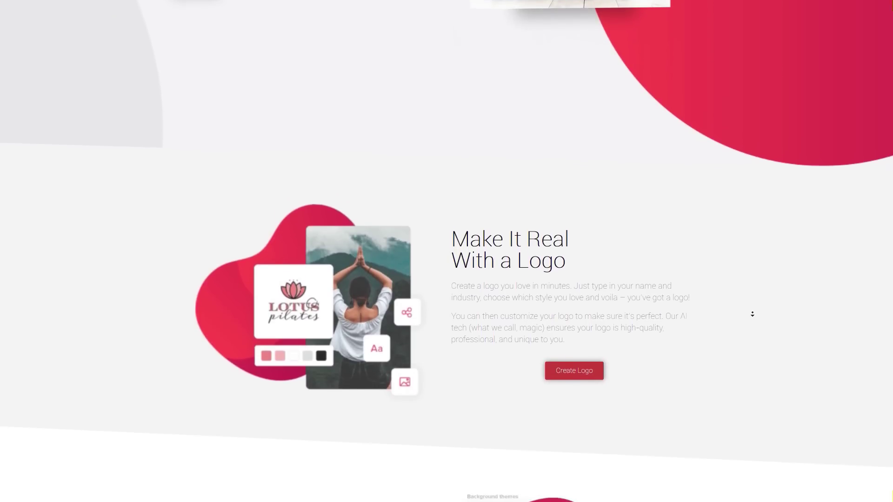
scroll(753, 314, "down", 3)
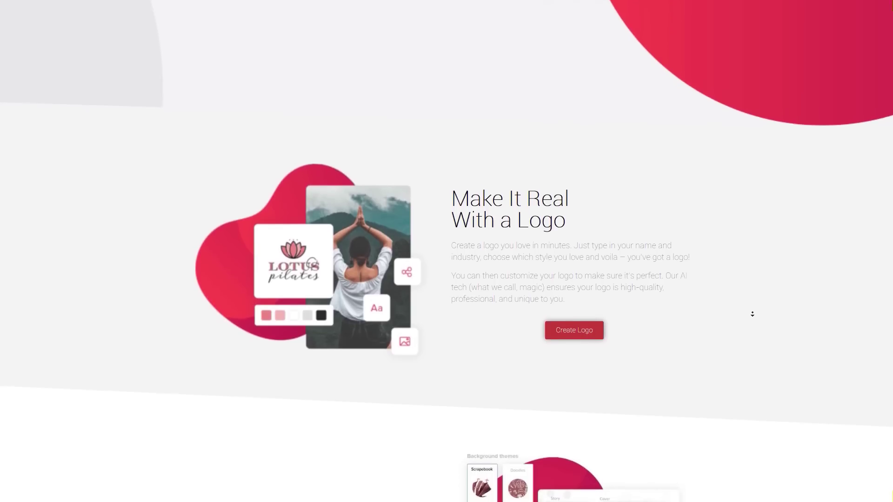
scroll(752, 315, "down", 3)
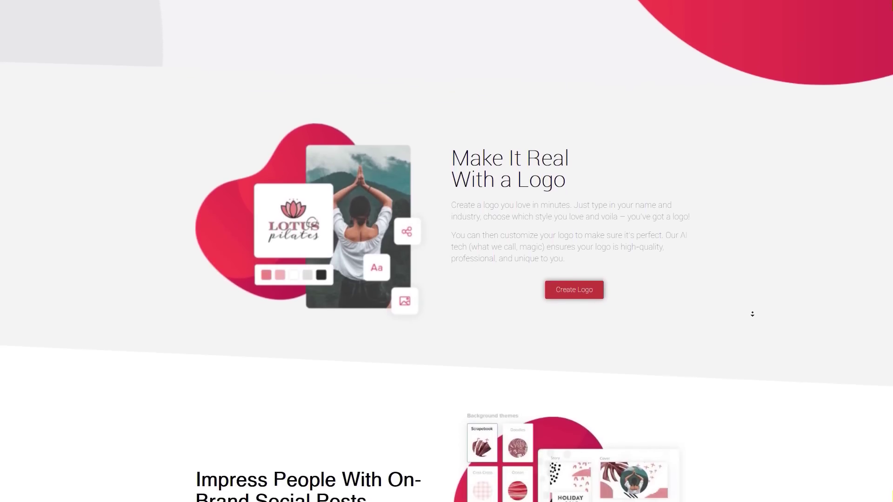
scroll(752, 315, "down", 3)
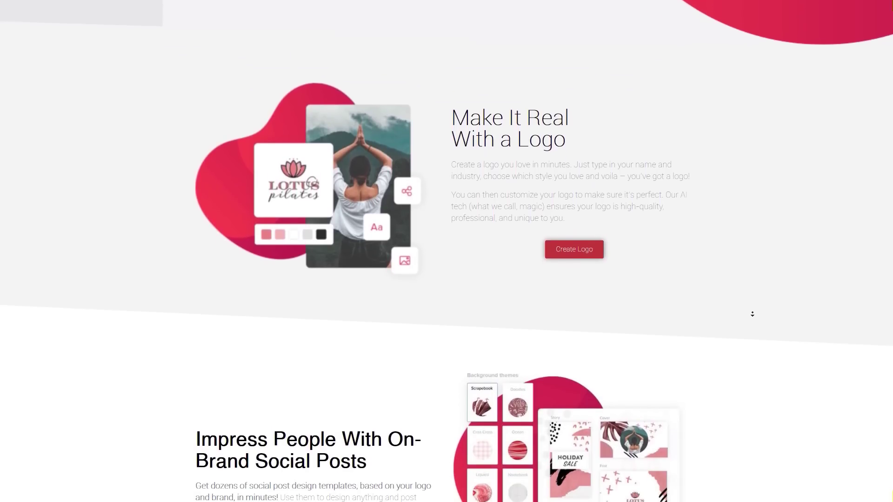
scroll(752, 315, "down", 2)
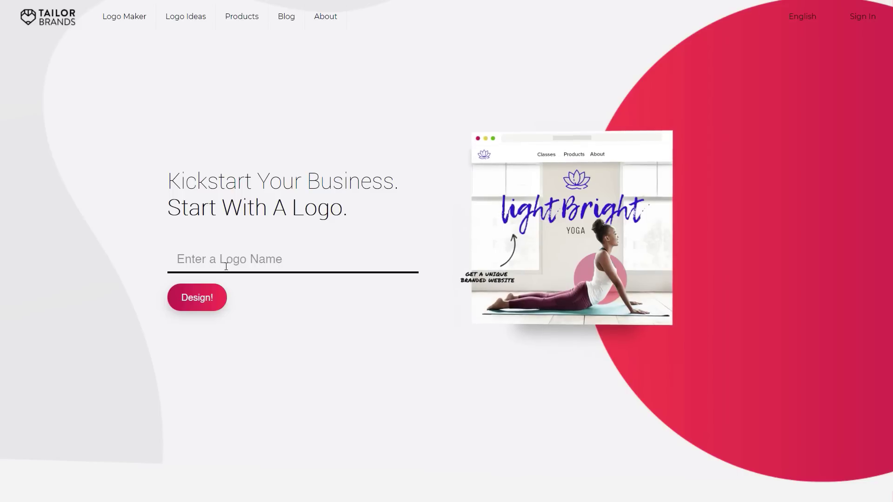
Enter 'Digital Millionaire' as the logo name and start designing
left_click(226, 267)
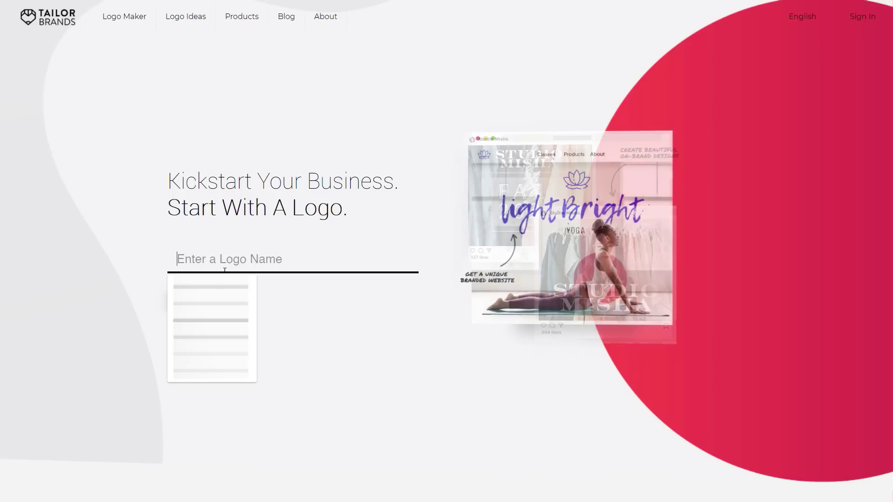
left_click(226, 285)
left_click(241, 311)
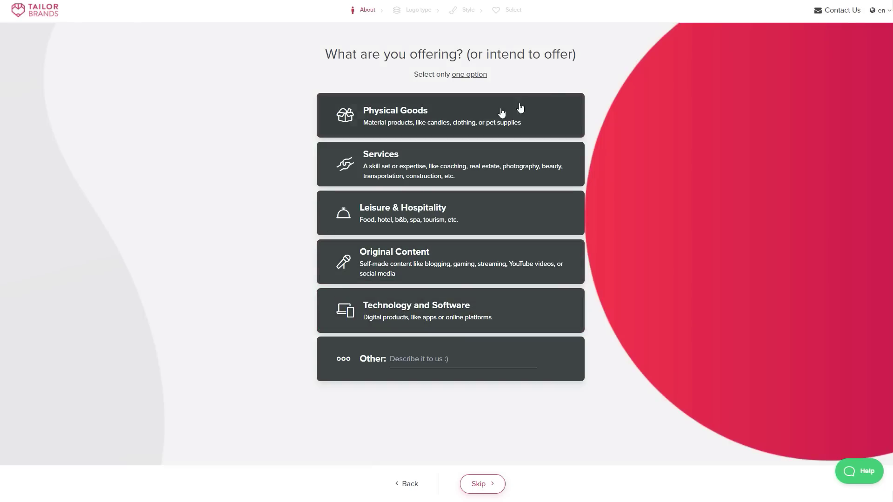
Choose Original Content and the Youtube Channel industry, then pick a logo type
left_click(385, 261)
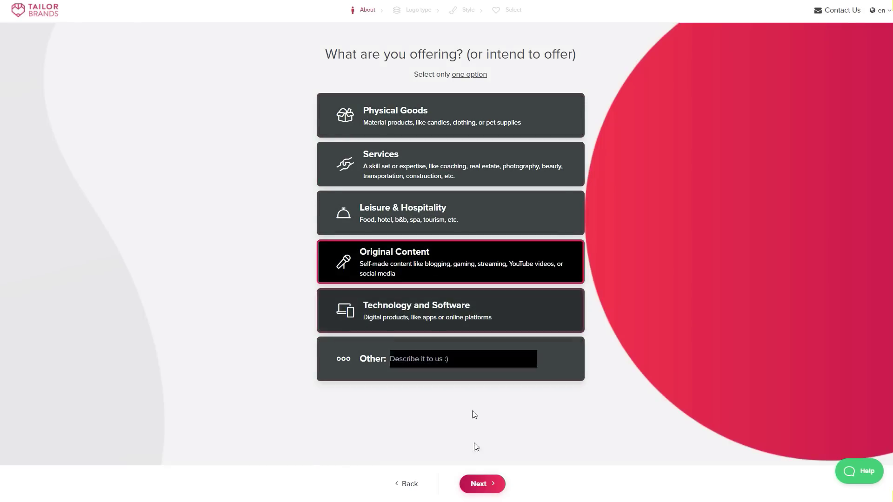
left_click(482, 484)
type("You")
left_click(427, 215)
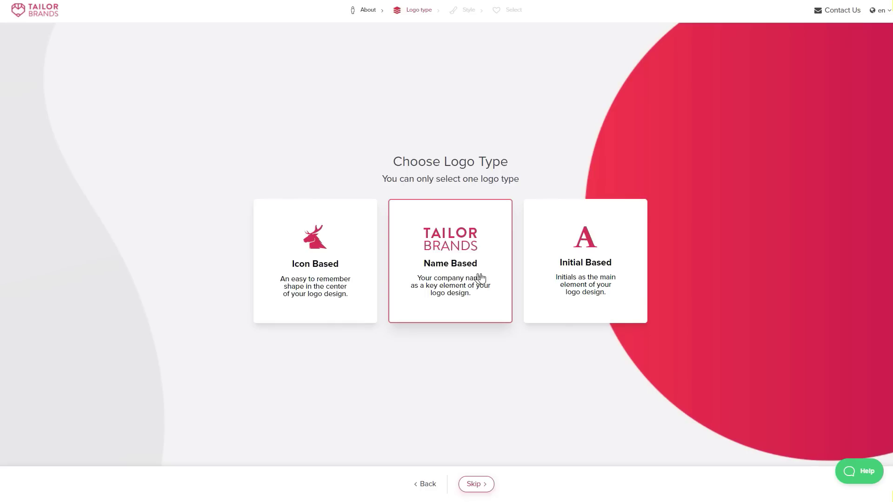
left_click(357, 251)
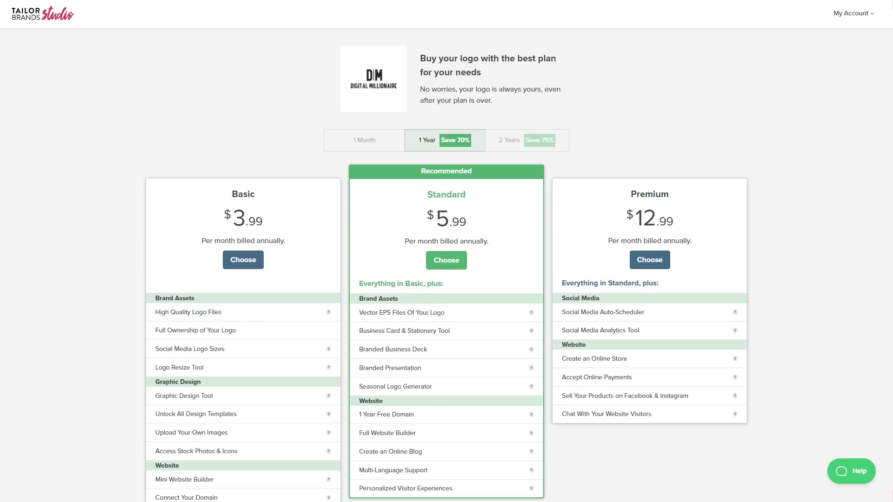
Compare the plan prices under two-year, monthly and yearly billing
scroll(842, 122, "down", 2)
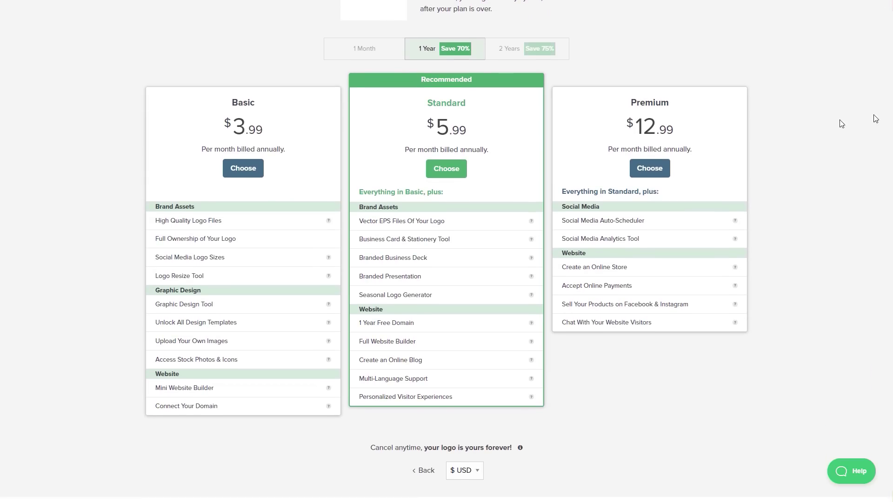
left_click(496, 55)
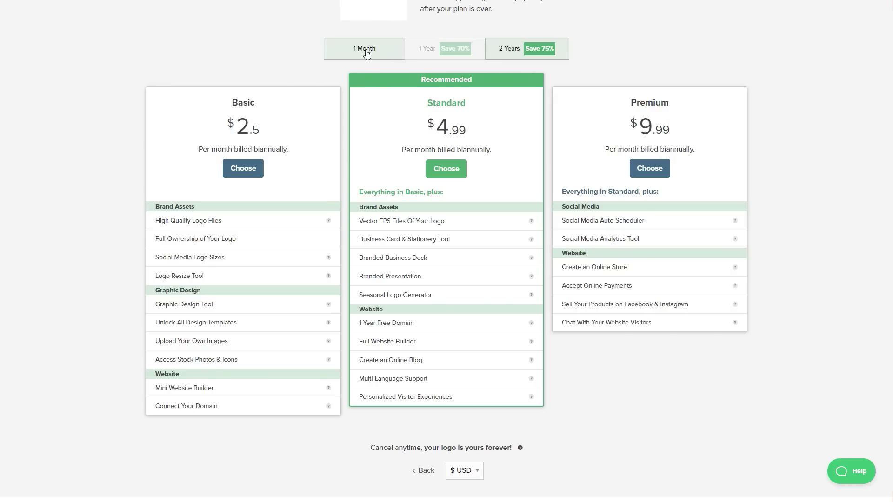
left_click(367, 54)
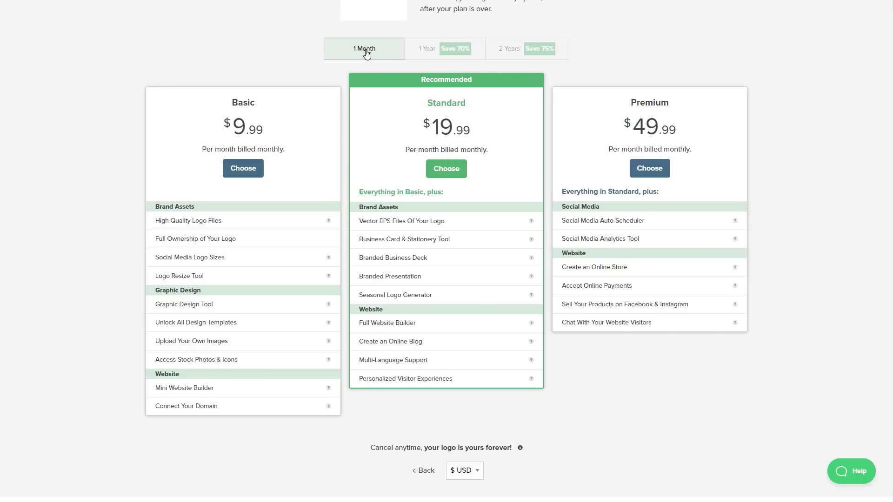
left_click(427, 55)
left_click(502, 55)
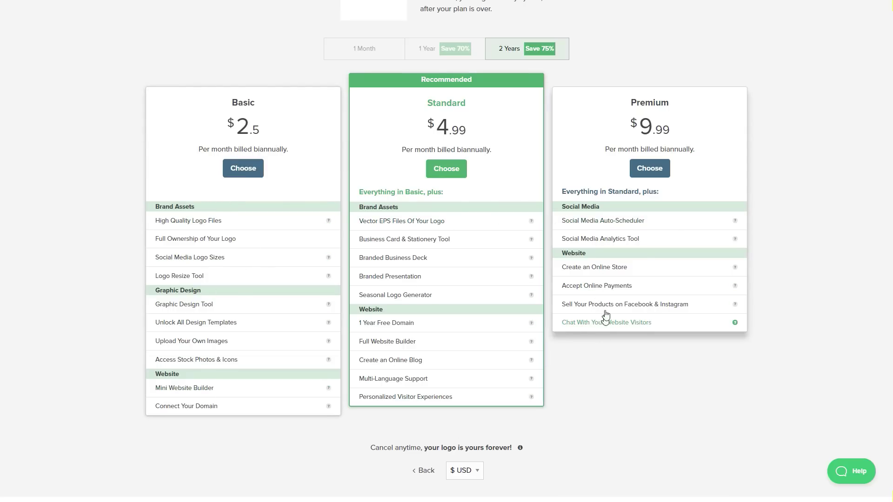
Switch to yearly billing and choose the Basic Plan at $3.99 a month
scroll(779, 244, "down", 2)
scroll(596, 359, "up", 2)
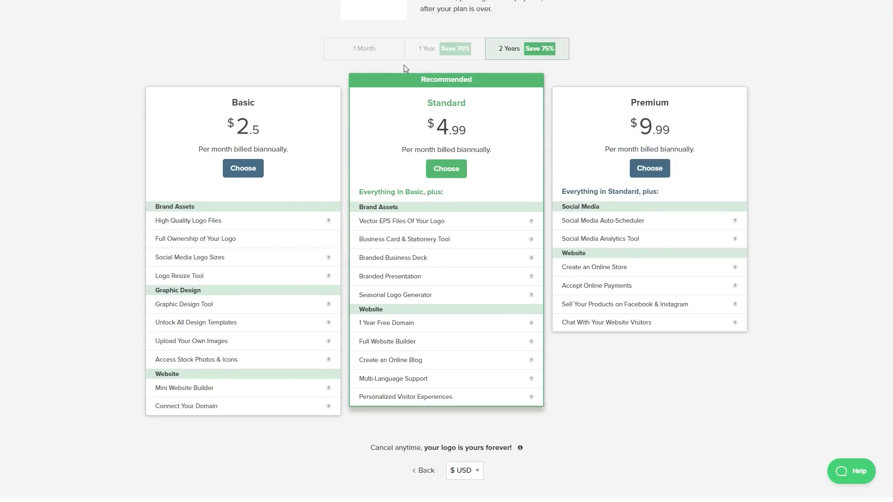
left_click(428, 50)
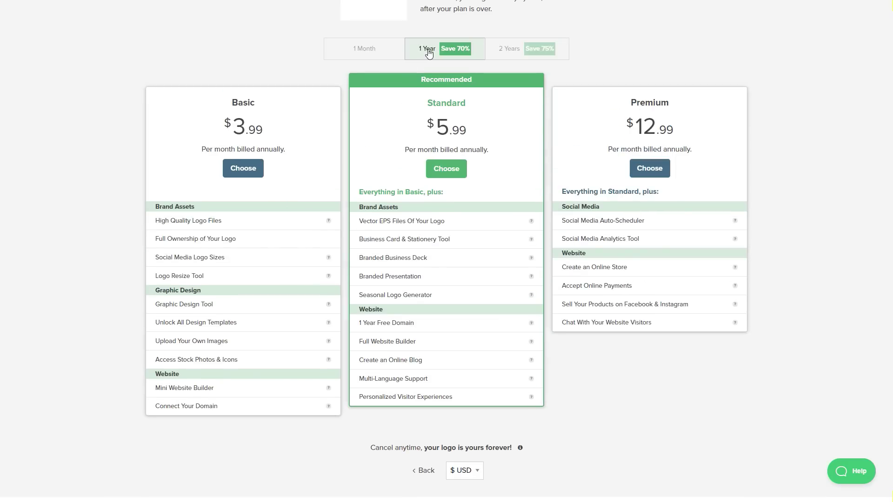
left_click(239, 168)
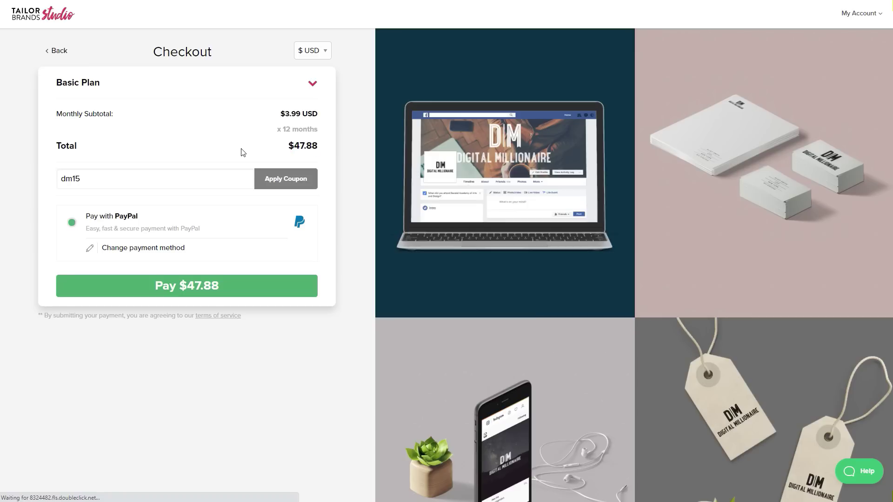
Apply coupon dm15 so the Basic Plan total drops to $40.70
left_click(278, 179)
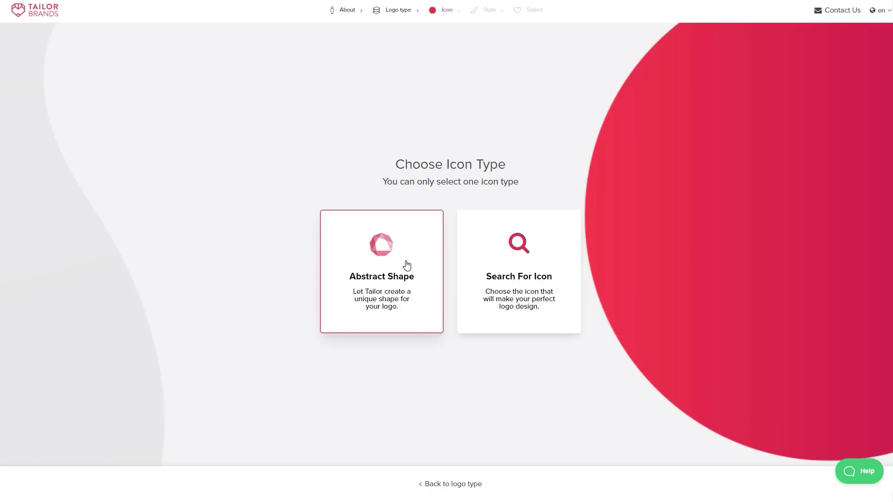
Choose an Abstract Shape icon, add BOLDER as the third style, and continue
left_click(407, 265)
scroll(303, 257, "down", 2)
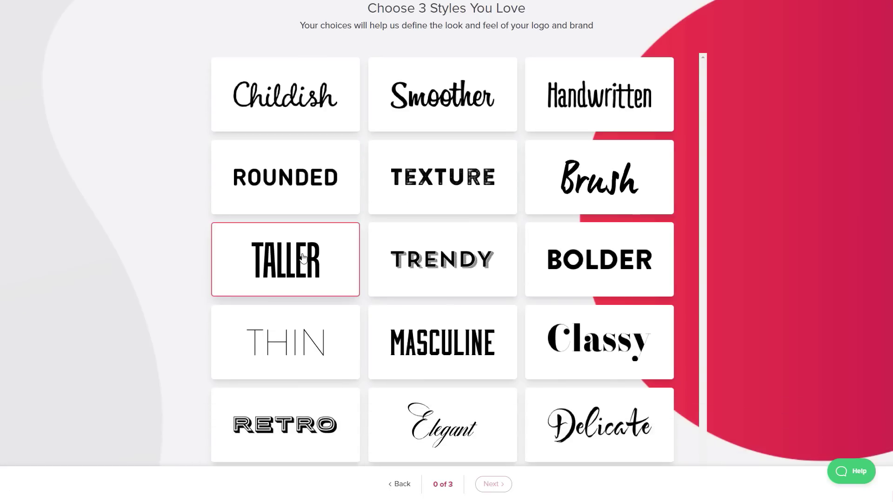
left_click(565, 264)
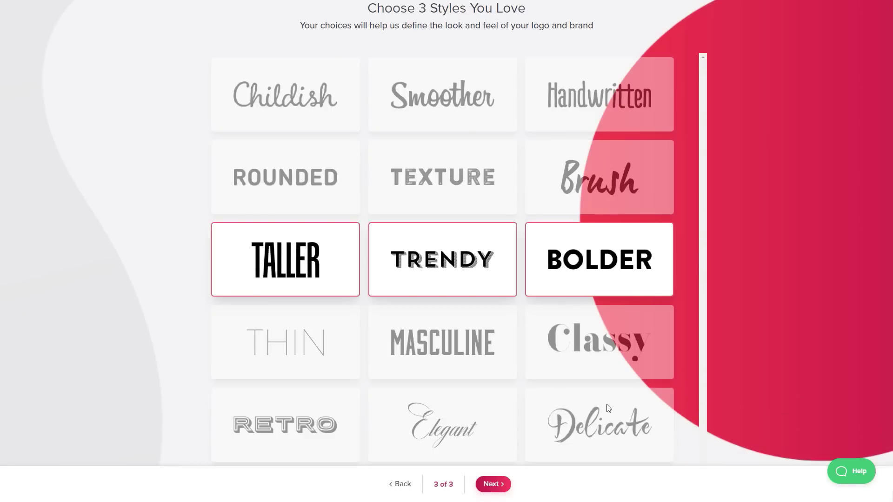
left_click(494, 486)
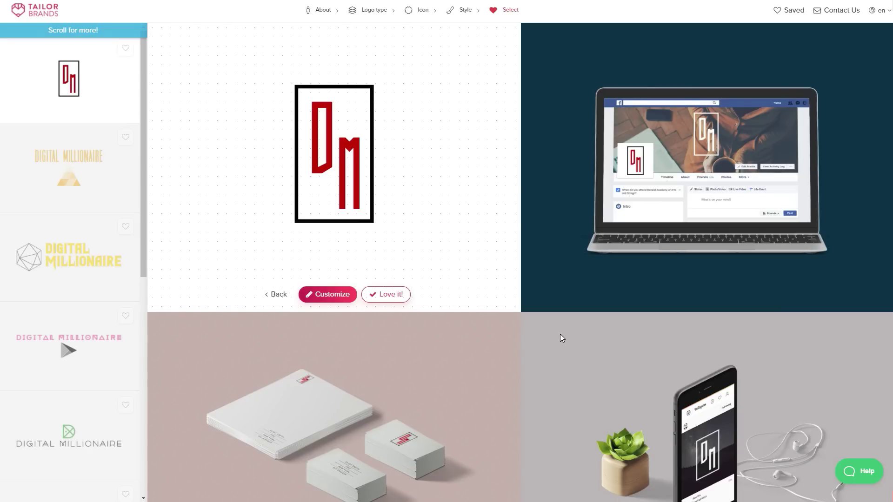
Load more logo suggestions and preview the red knot and blue D/M initials designs
left_click_drag(144, 66, 141, 308)
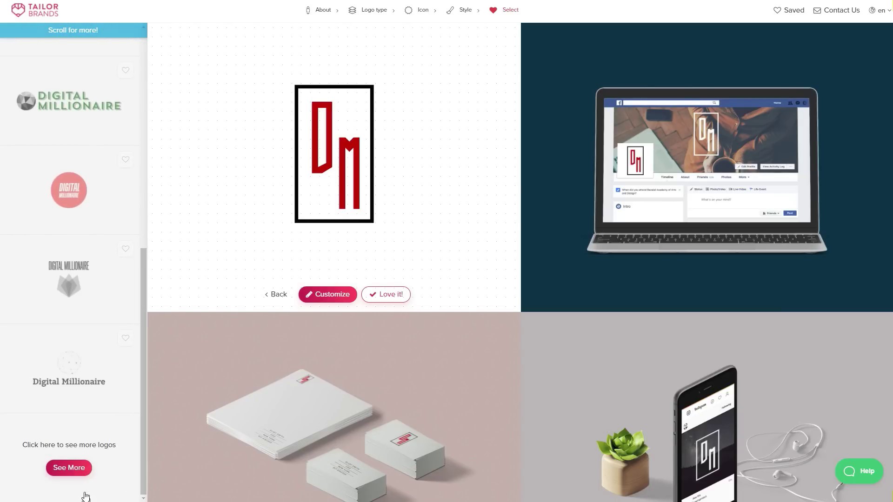
left_click(87, 469)
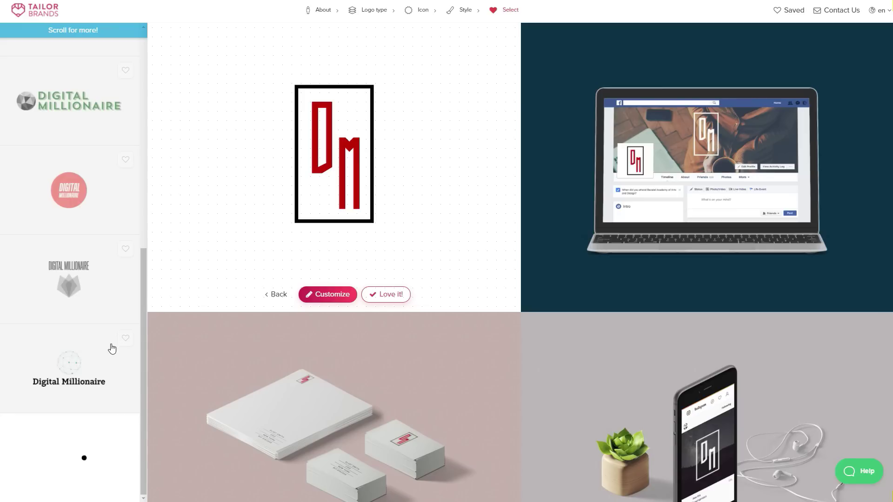
scroll(116, 338, "down", 7)
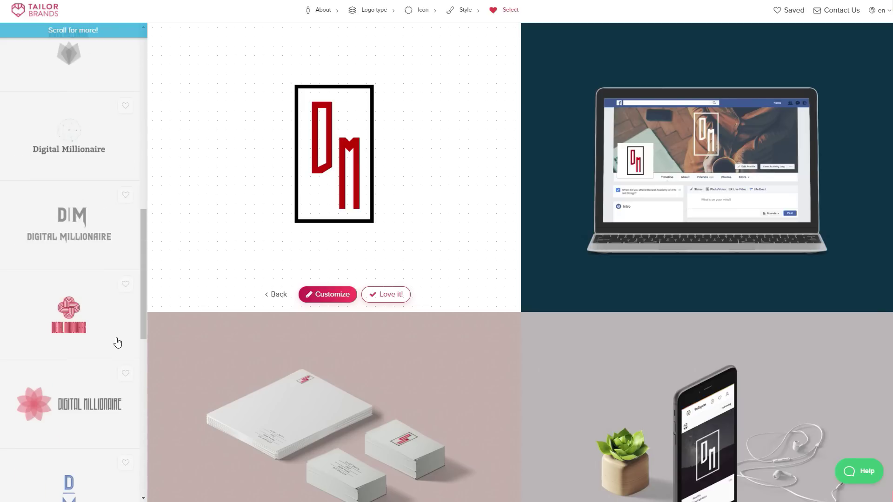
left_click(78, 200)
scroll(95, 280, "down", 4)
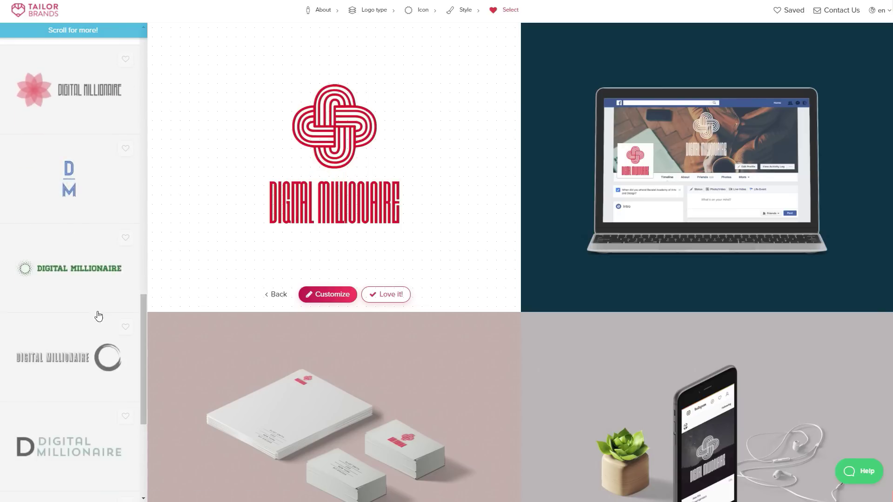
left_click(73, 185)
Load another batch of designs, then open the blue stacked DM logo for customizing
scroll(97, 350, "down", 5)
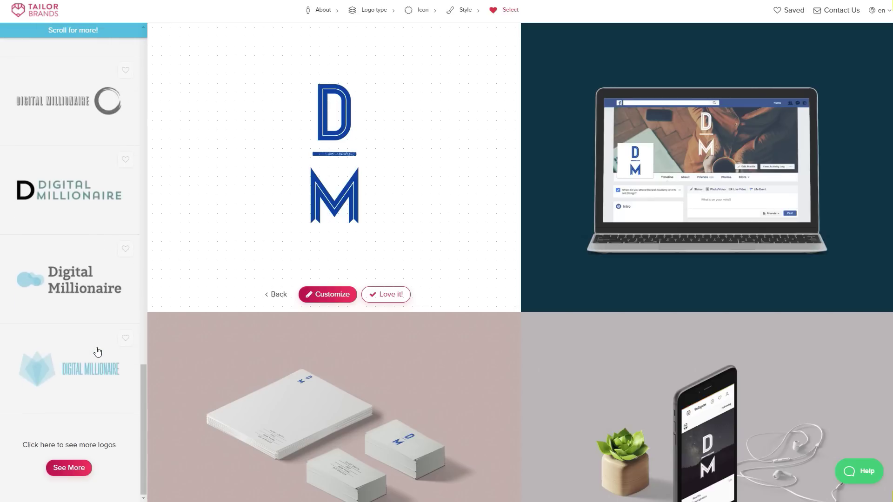
left_click(78, 467)
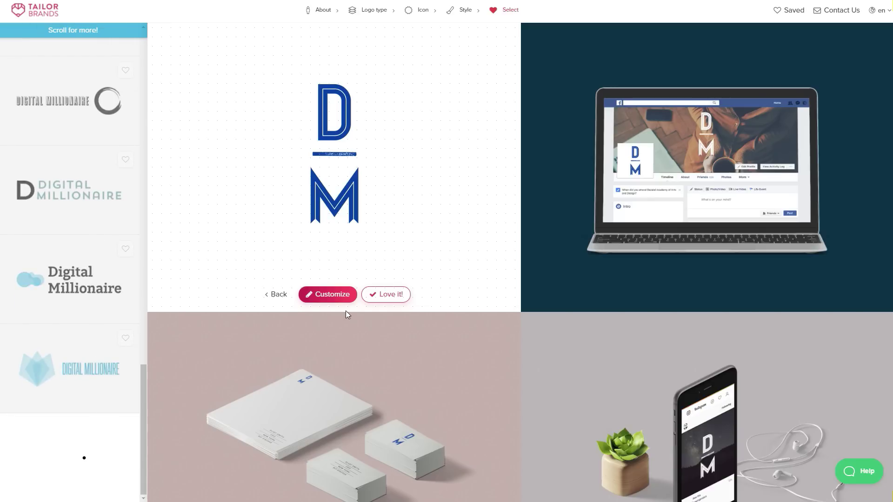
scroll(89, 356, "up", 5)
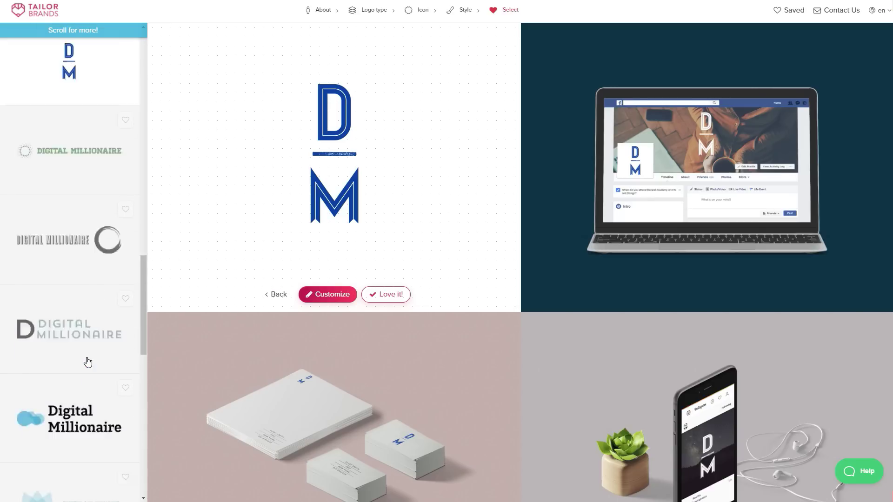
left_click(326, 292)
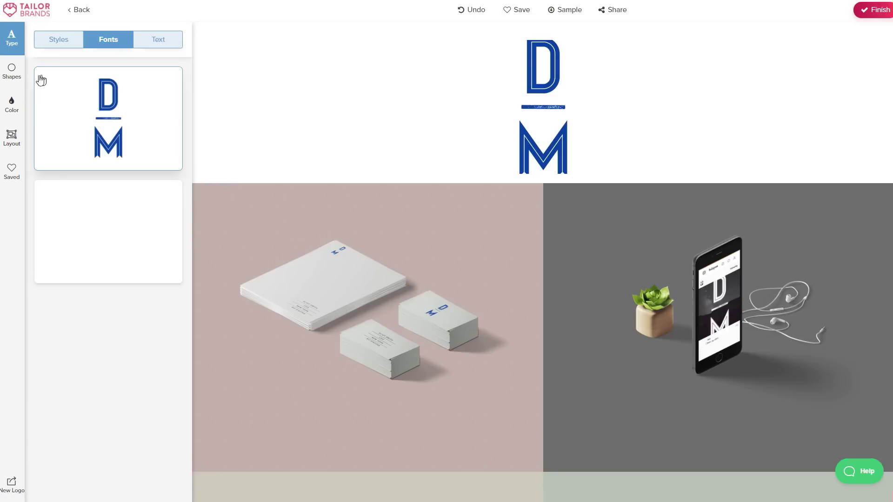
Browse the font, initials and tagline text, and shape options in the editor
left_click(65, 38)
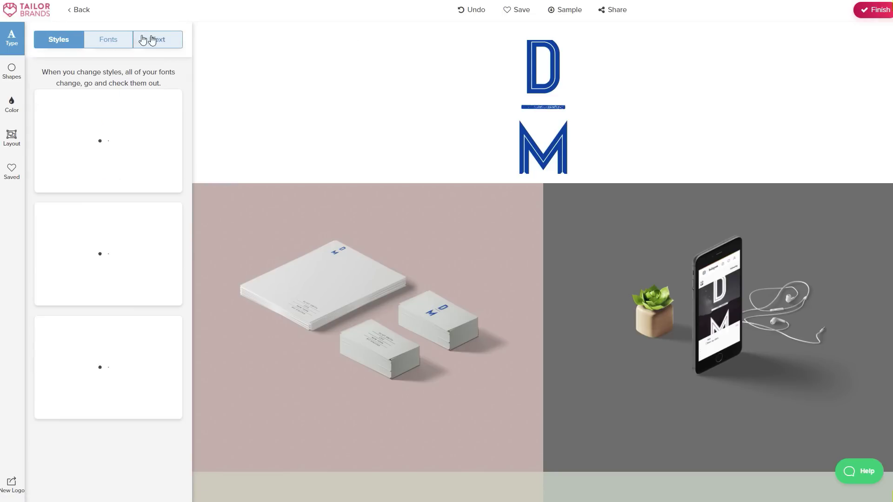
left_click(161, 42)
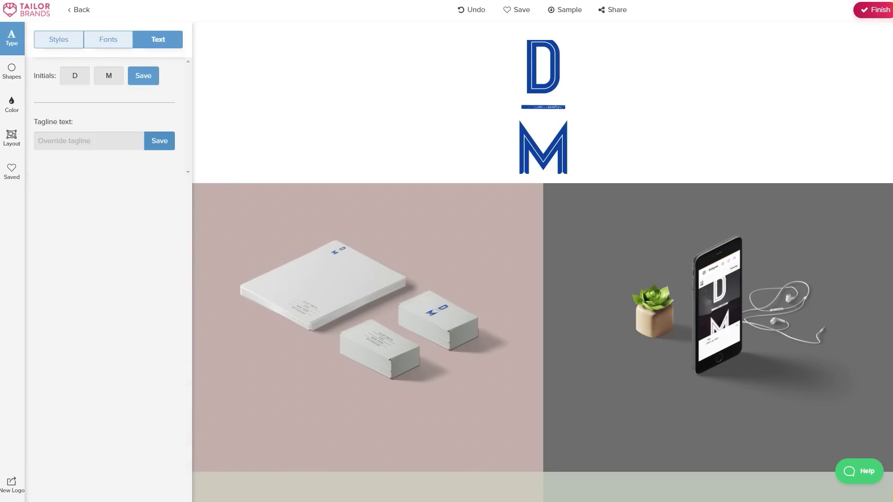
left_click(11, 74)
Set the logo's main colour to black
left_click(11, 111)
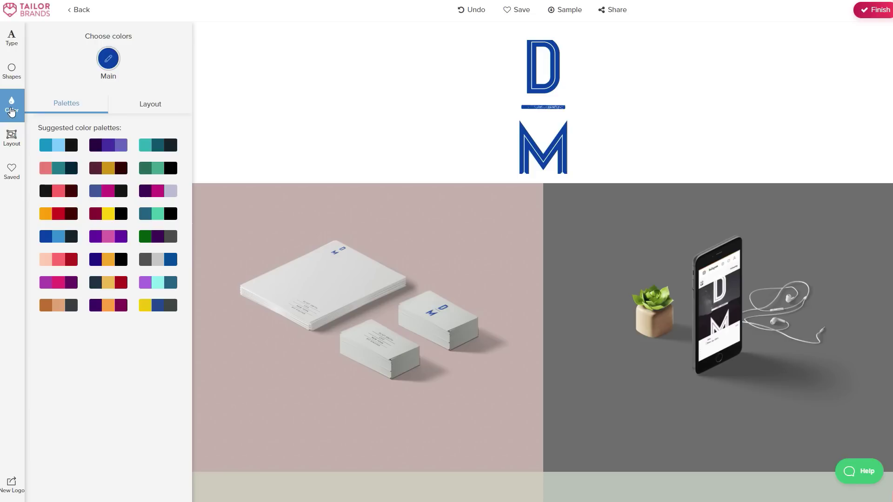
left_click(182, 111)
left_click(109, 59)
left_click(135, 135)
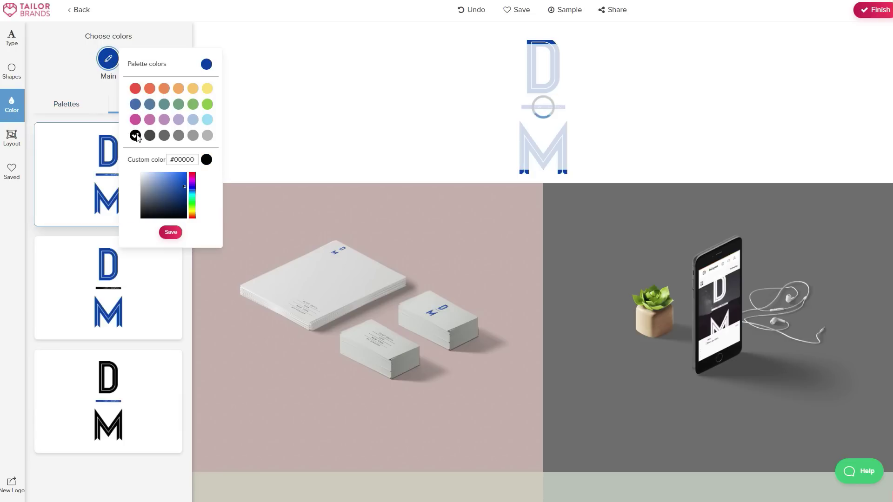
left_click(56, 74)
Choose the layout with DIGITAL MILLIONAIRE beneath DM and finish editing
left_click(11, 138)
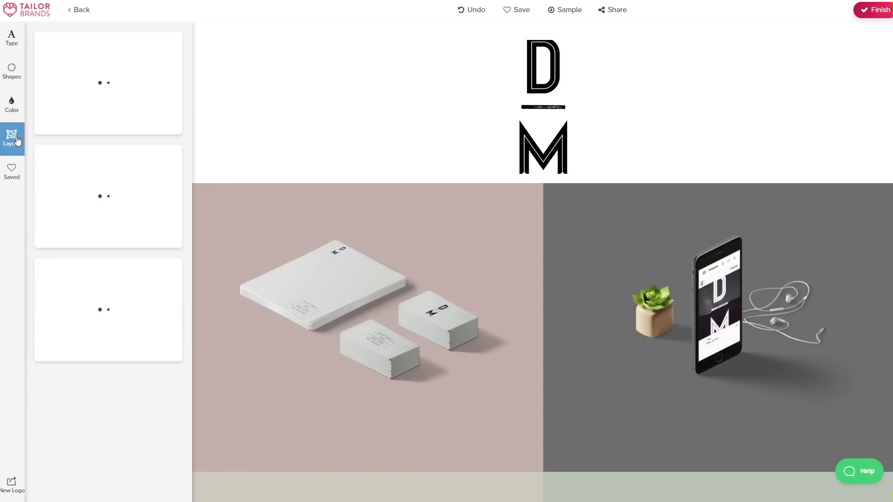
left_click(109, 200)
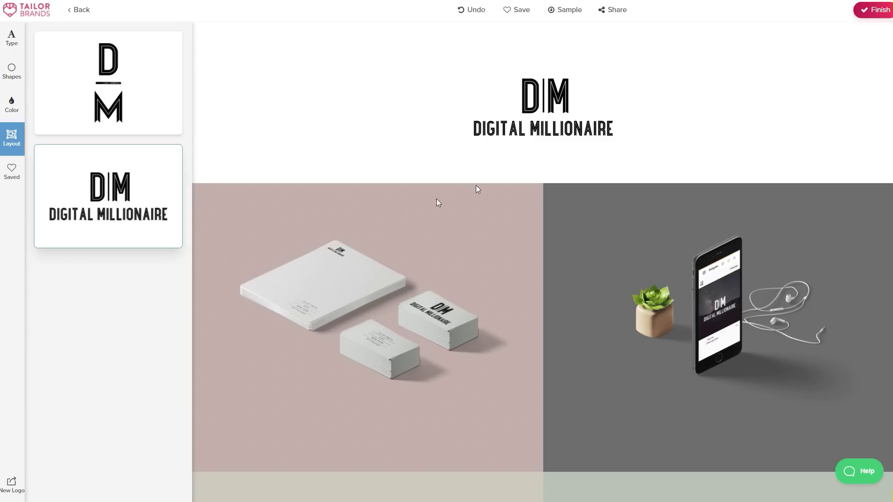
left_click(867, 11)
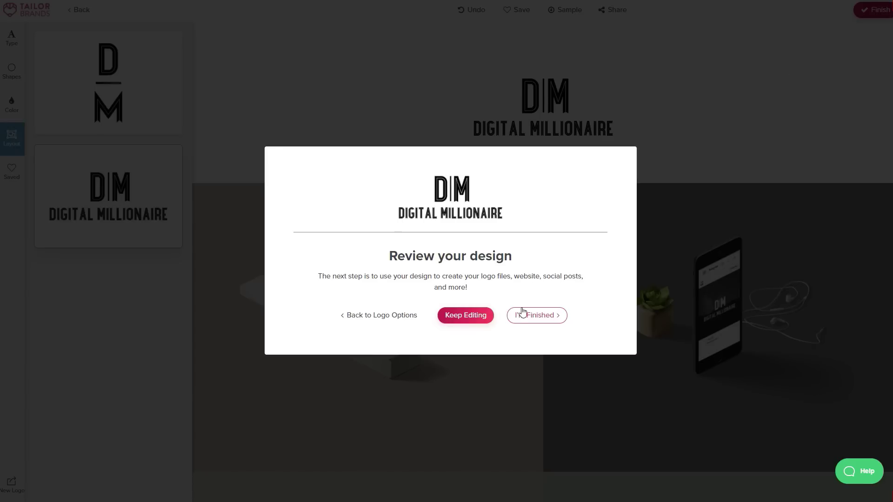
Confirm the black DM logo as finished in the Review your design dialog
left_click(523, 313)
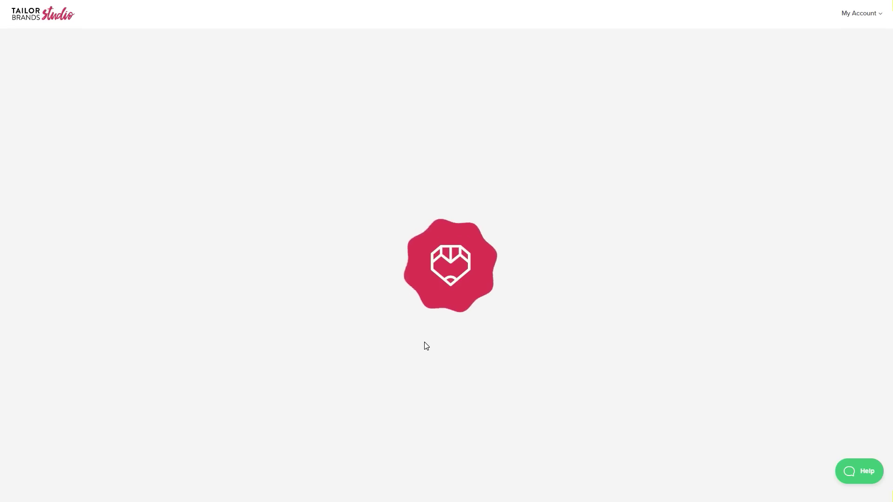